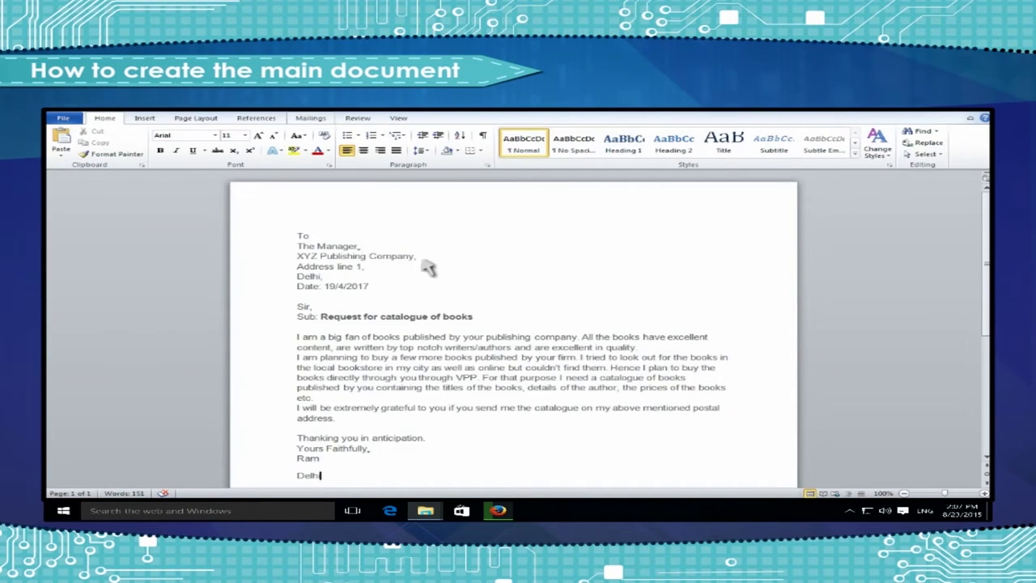
# Bring up the Mailings ribbon commands above the catalogue-request letter
pyautogui.click(308, 118)
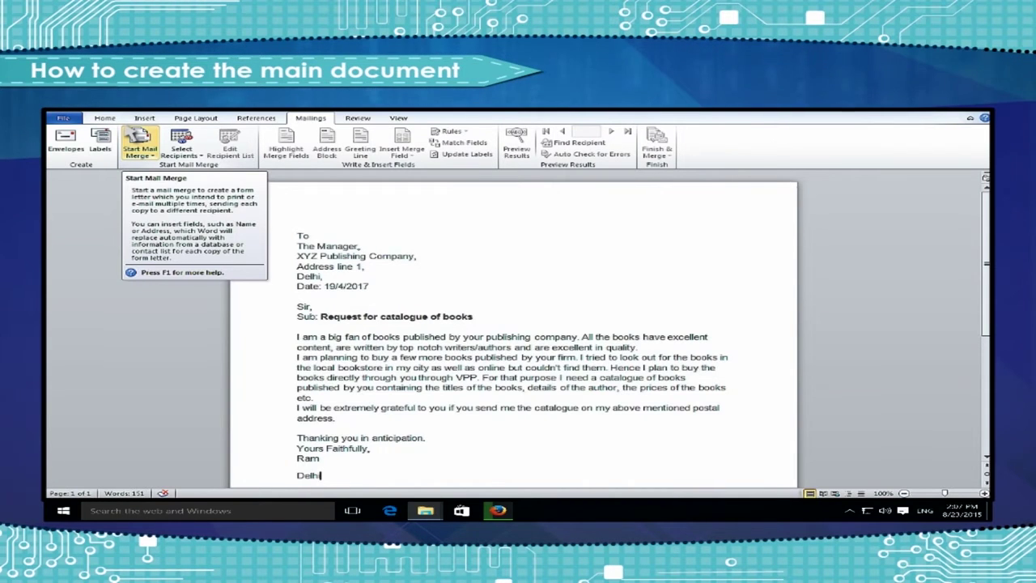
# Launch the Step by Step Mail Merge Wizard from Start Mail Merge
pyautogui.click(139, 147)
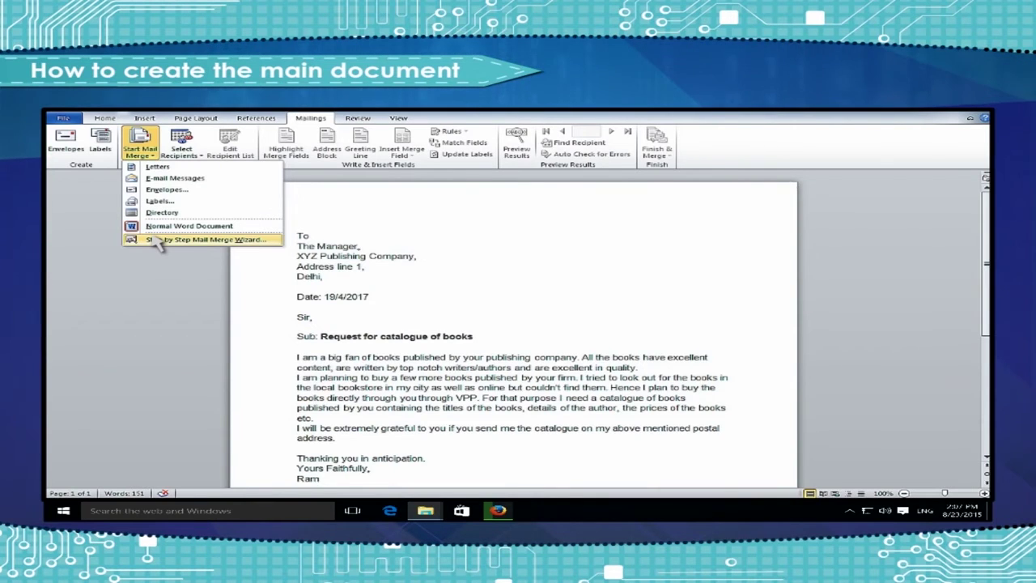
pyautogui.click(159, 241)
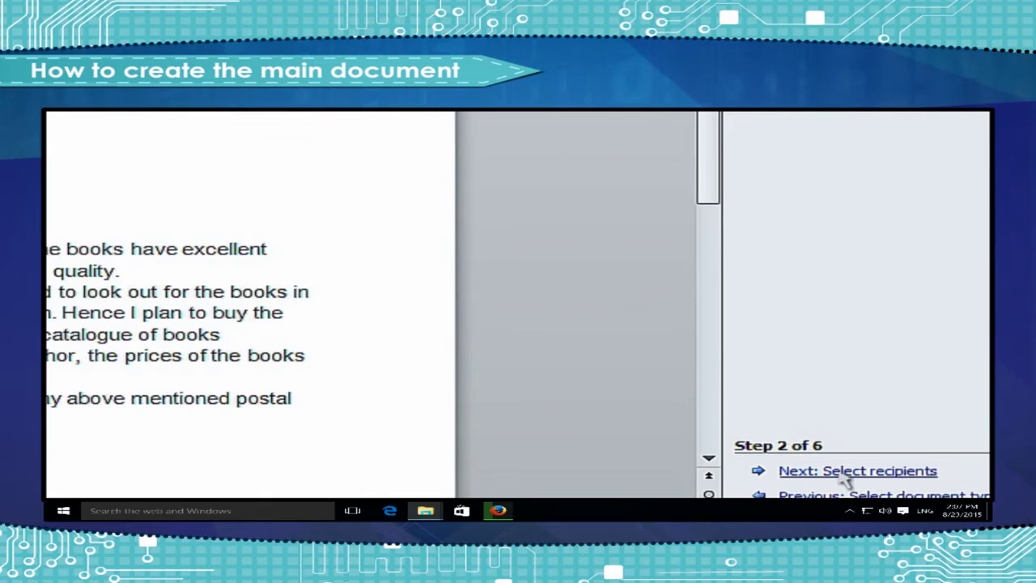
# Move to recipient selection and choose to type a new address list
pyautogui.click(842, 473)
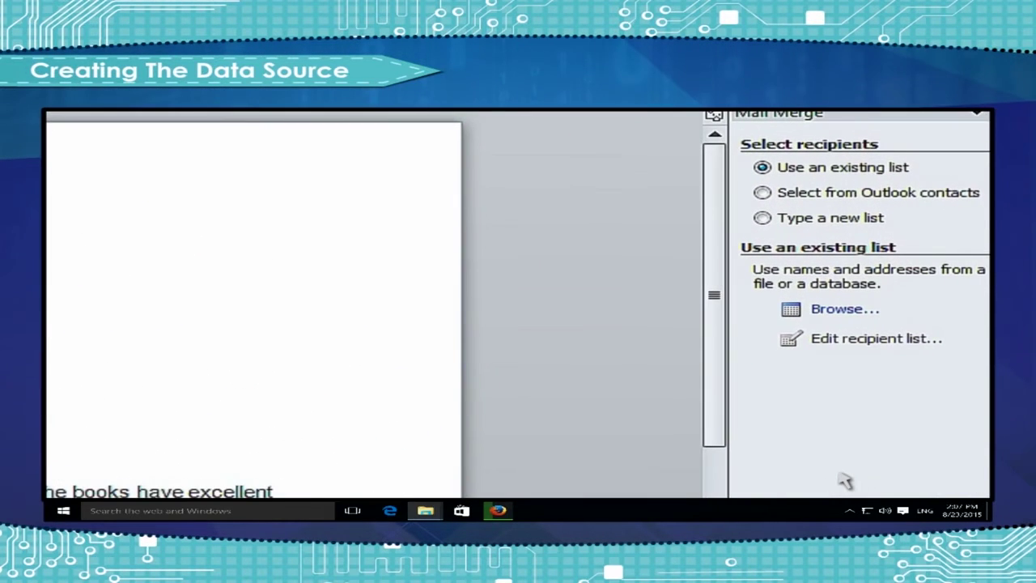
pyautogui.click(762, 218)
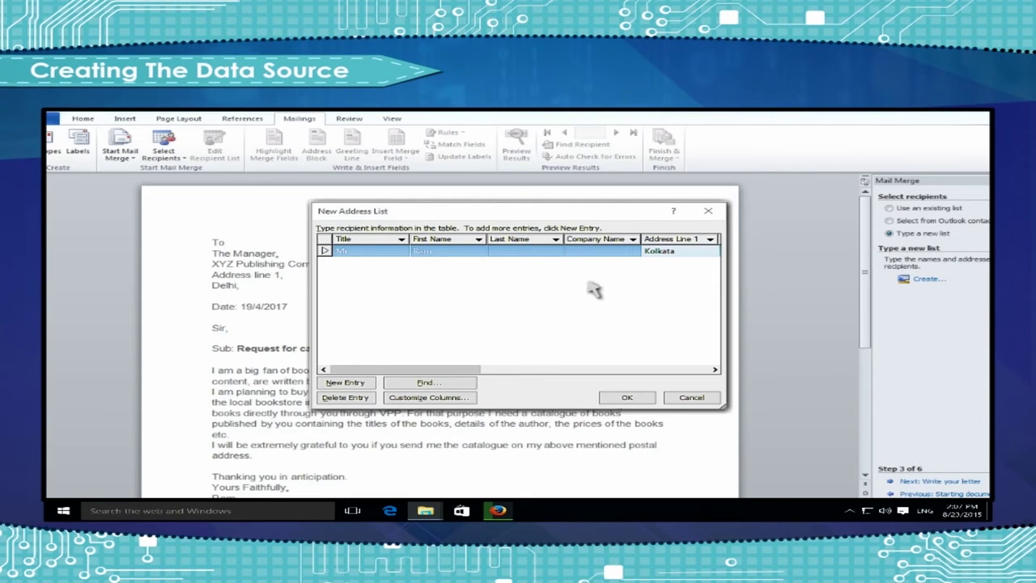
pyautogui.click(360, 383)
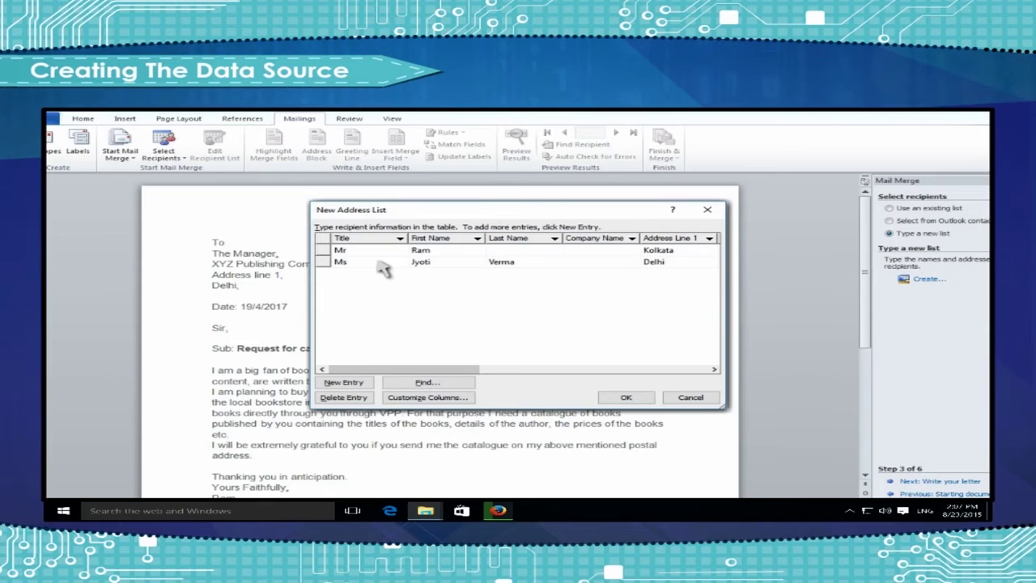
pyautogui.click(625, 398)
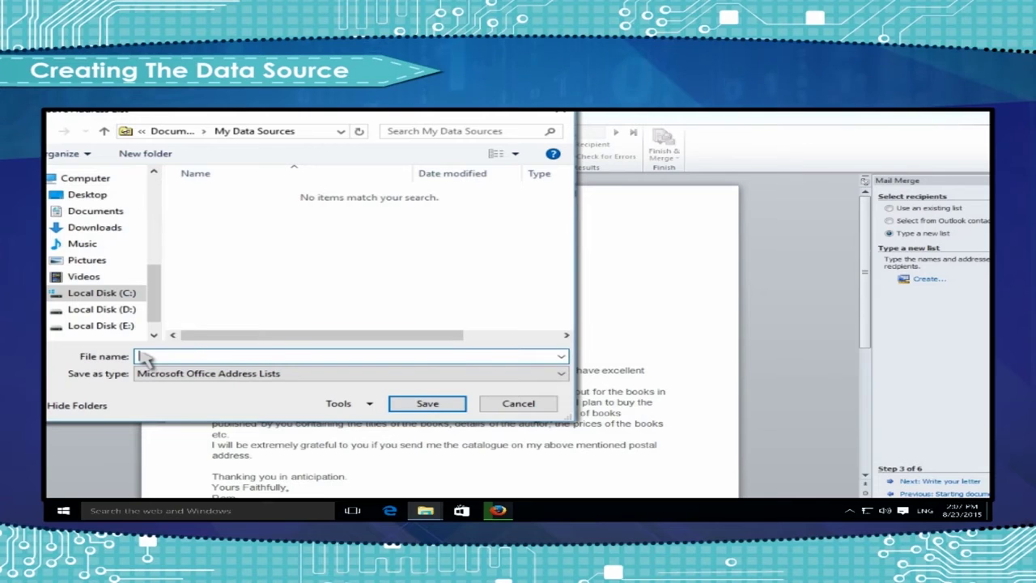
# Save the address list under the file name 'Recipient List'
pyautogui.write('Recipient List')
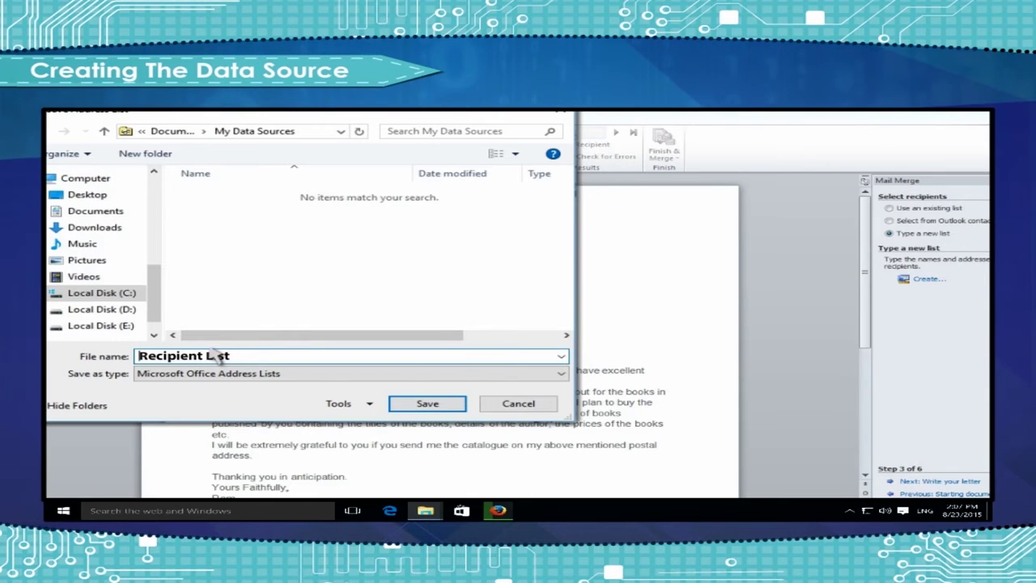
pyautogui.click(405, 403)
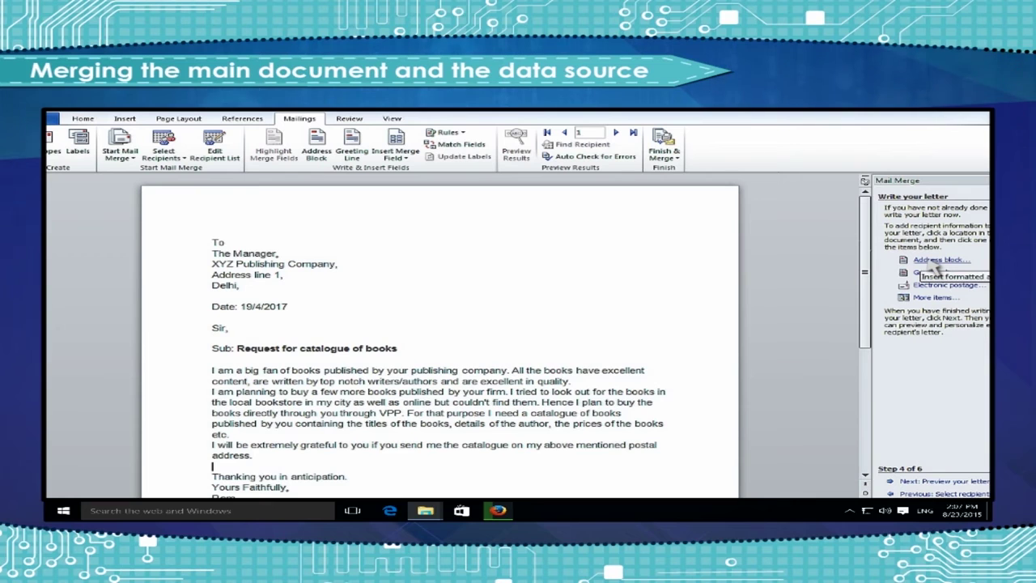
# Insert an address block field with the country option set, above the closing line
pyautogui.click(938, 260)
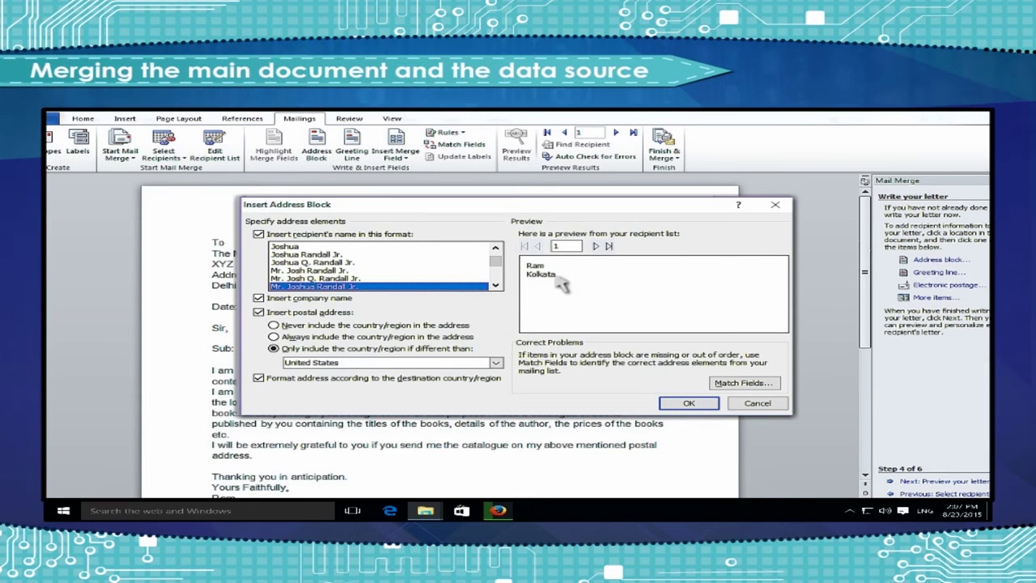
pyautogui.click(496, 362)
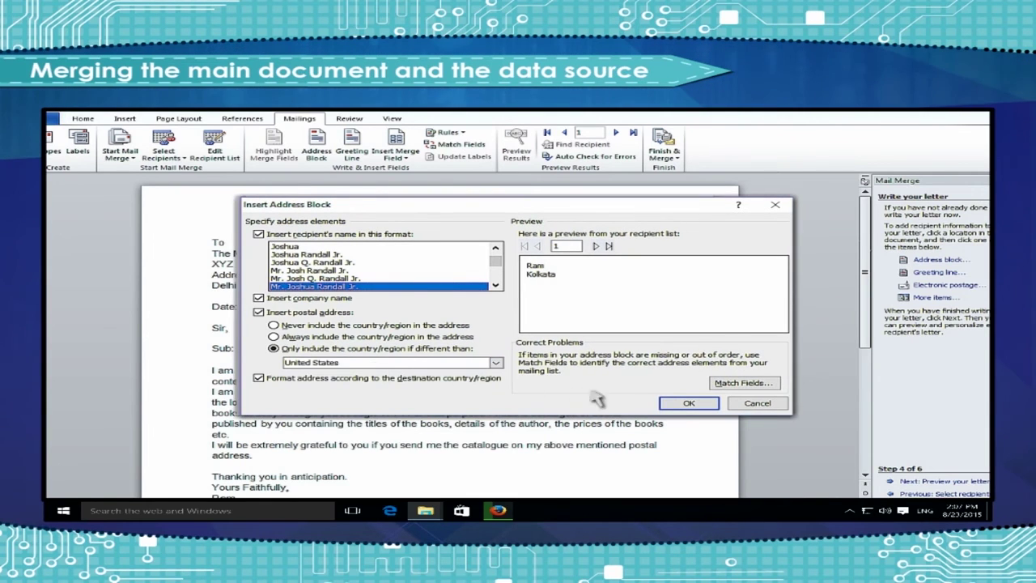
pyautogui.click(688, 403)
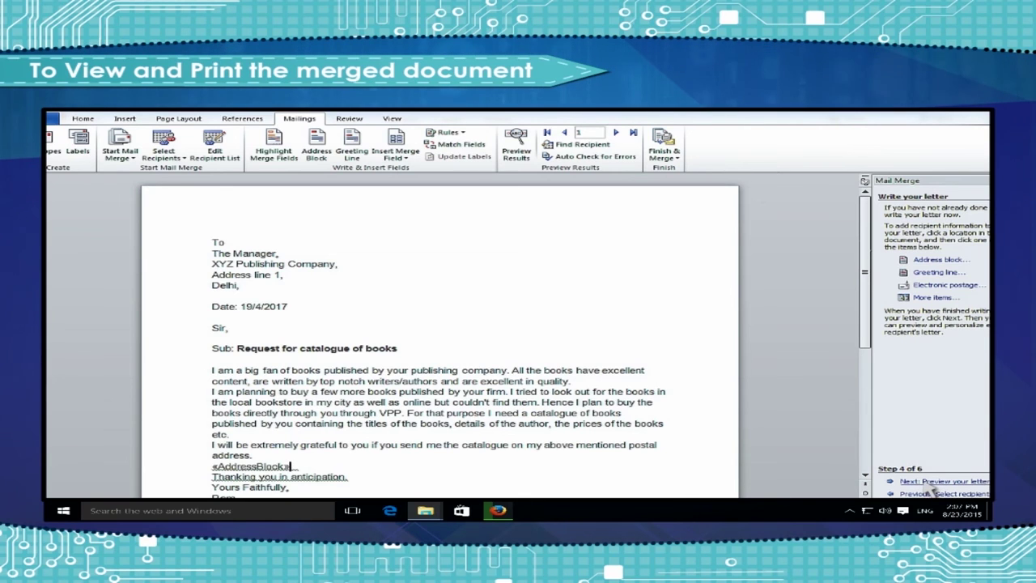
pyautogui.click(931, 482)
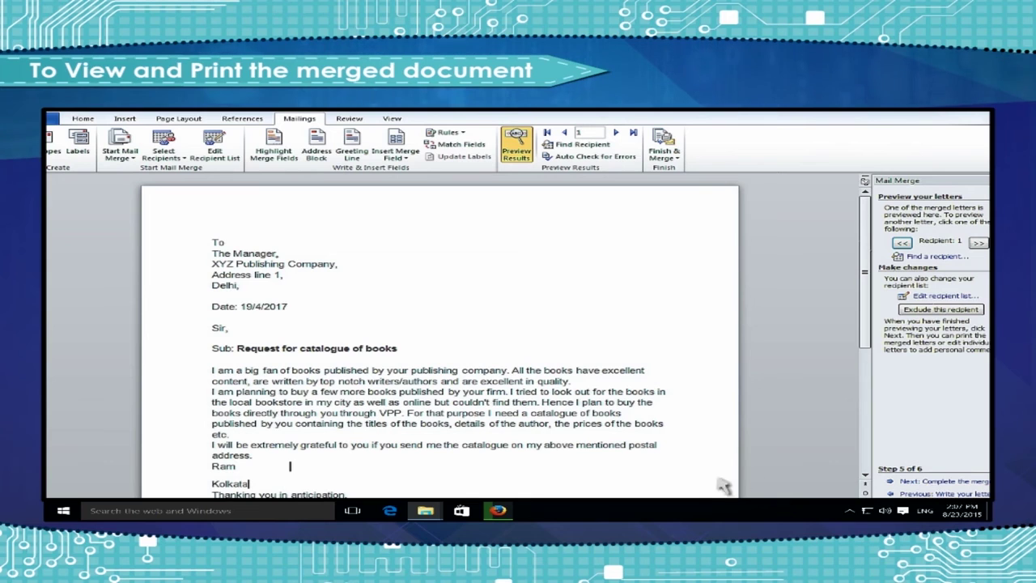
pyautogui.click(243, 476)
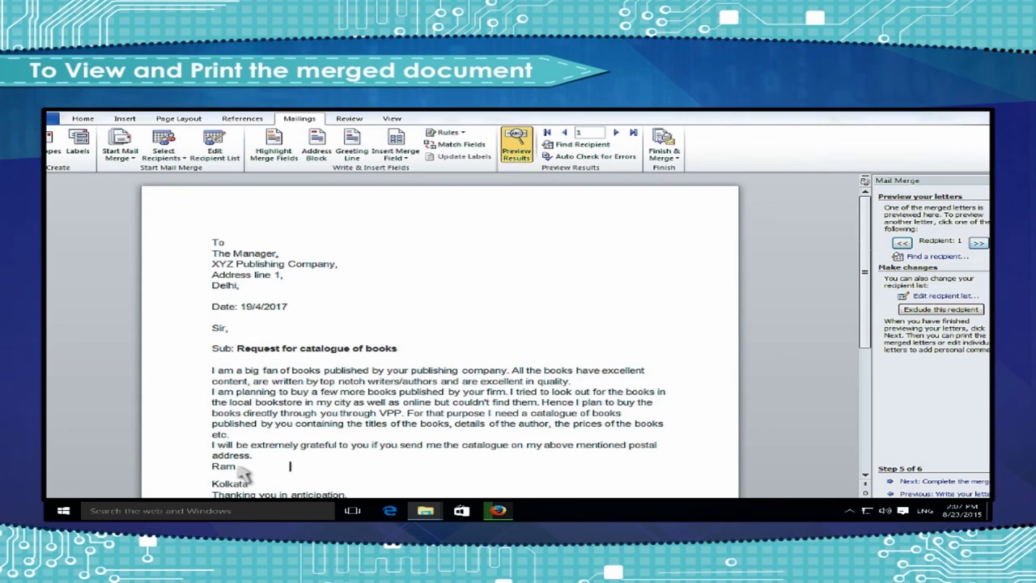
pyautogui.click(978, 242)
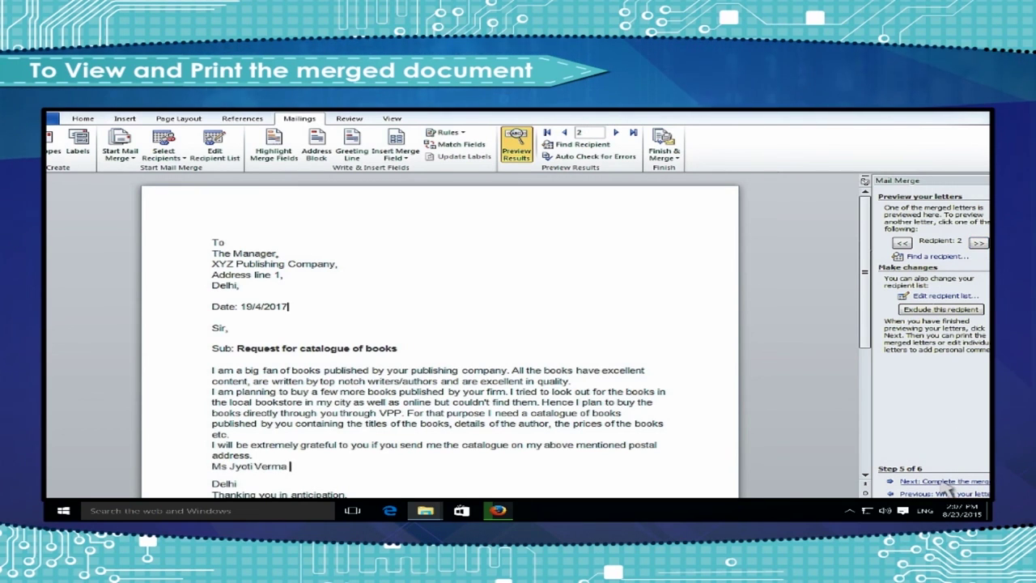
pyautogui.click(947, 481)
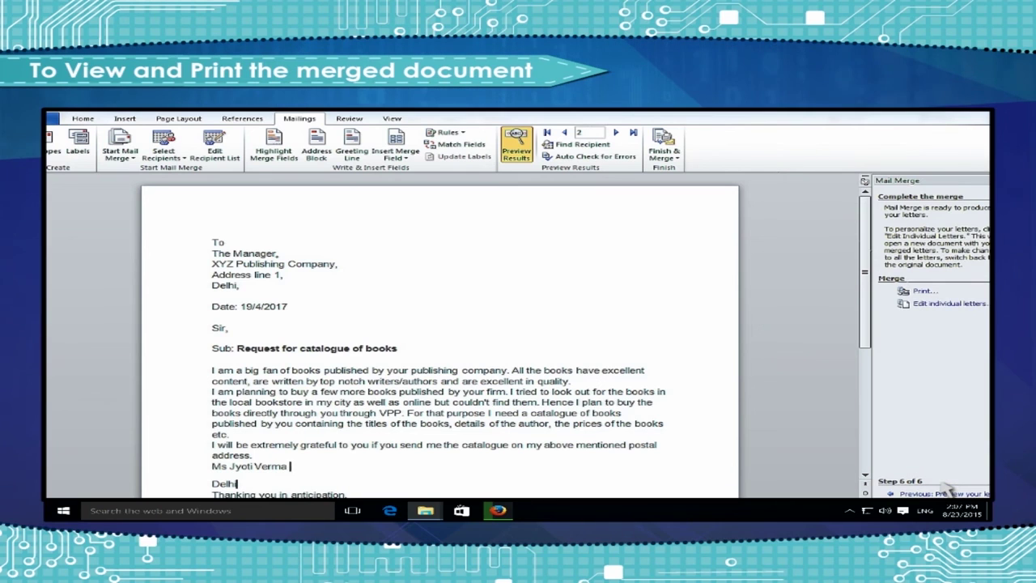